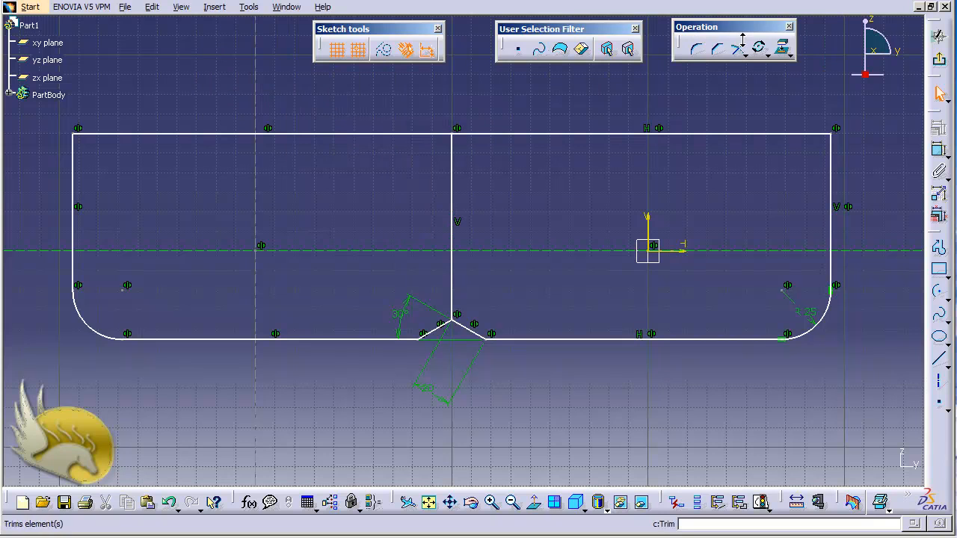
Draw a wide horizontal rectangle in the empty area below the existing profile
left_click(766, 54)
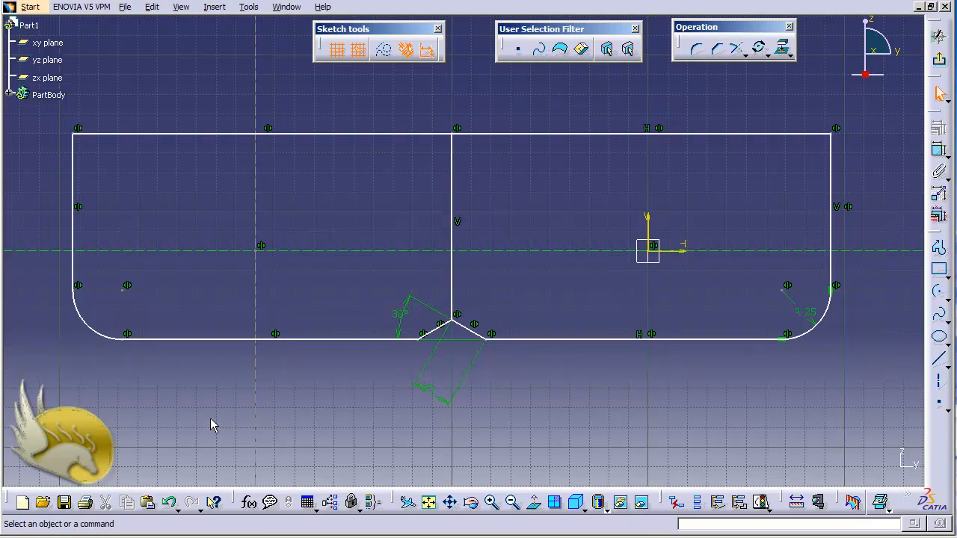
scroll(210, 419, "down", 4)
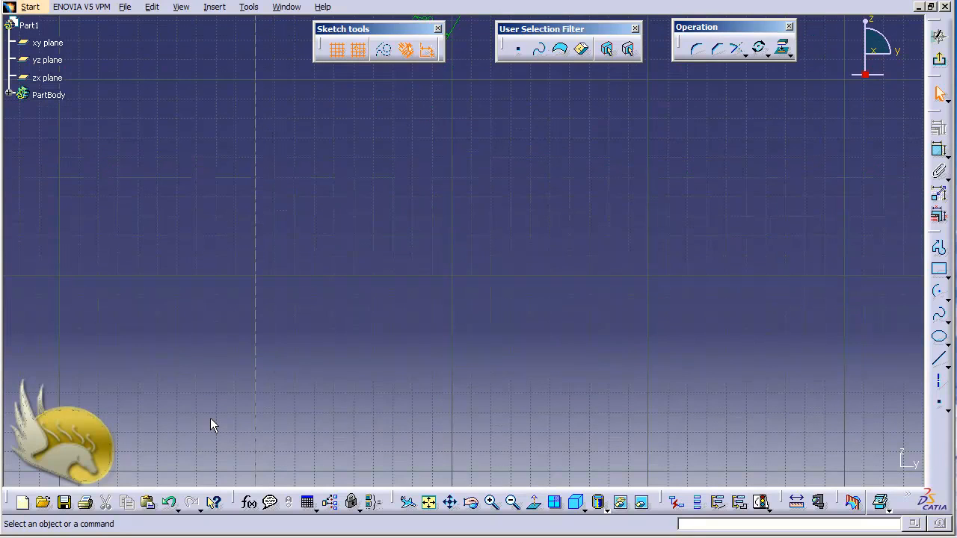
left_click(939, 269)
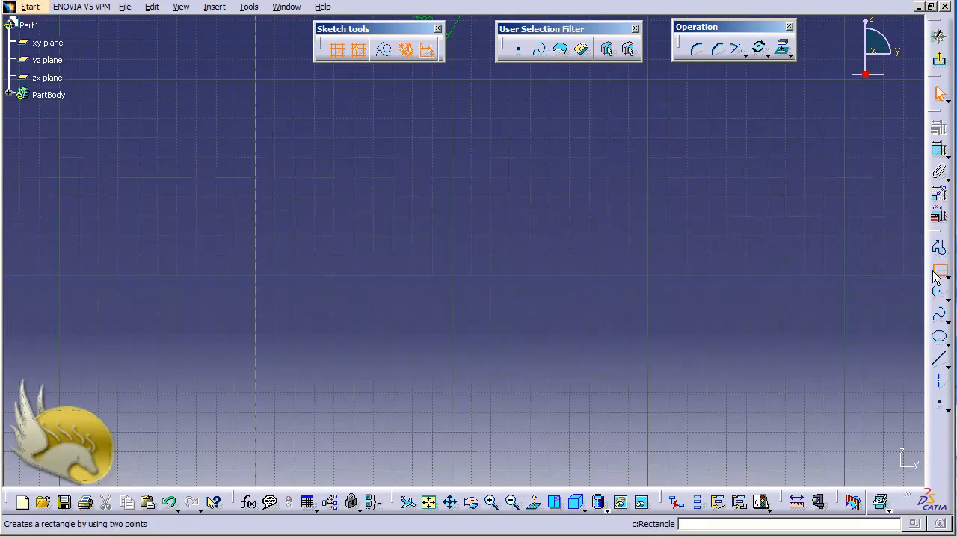
left_click(335, 198)
left_click(590, 274)
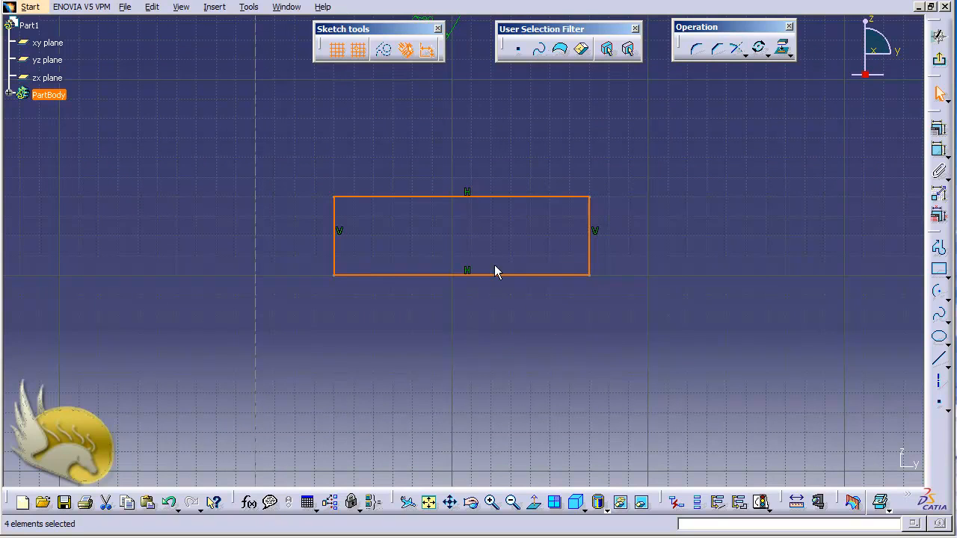
Rotate the new rectangle 30 degrees about its upper-right corner with duplicate mode turned off
left_click(759, 50)
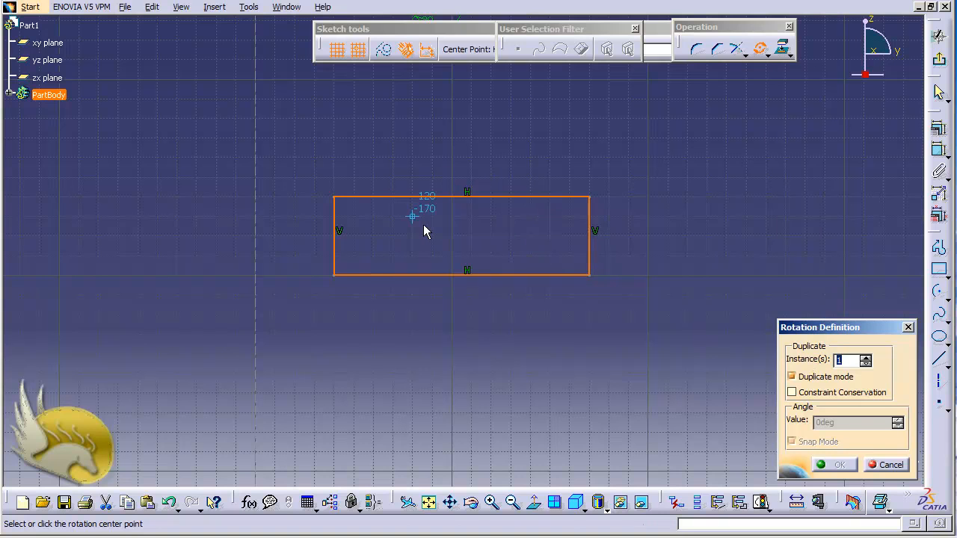
left_click(794, 378)
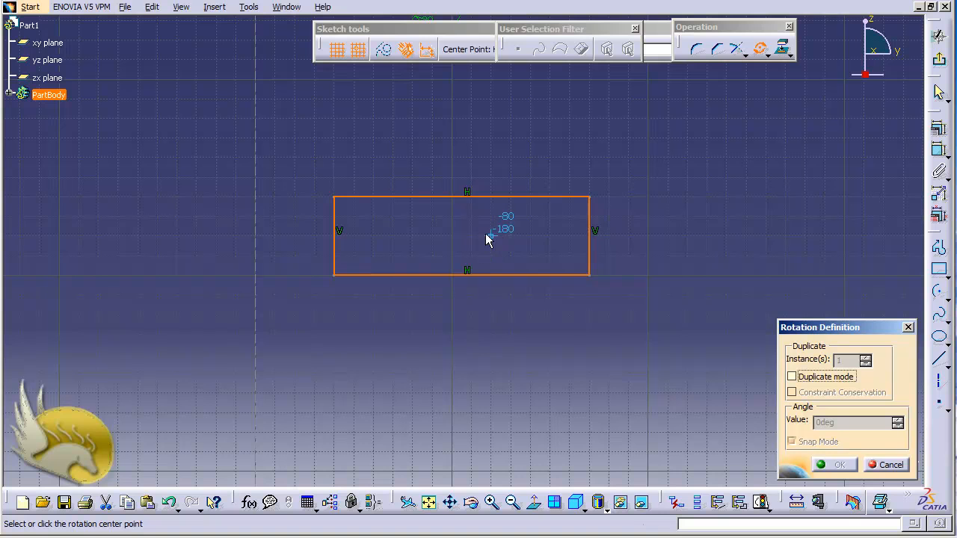
left_click(590, 196)
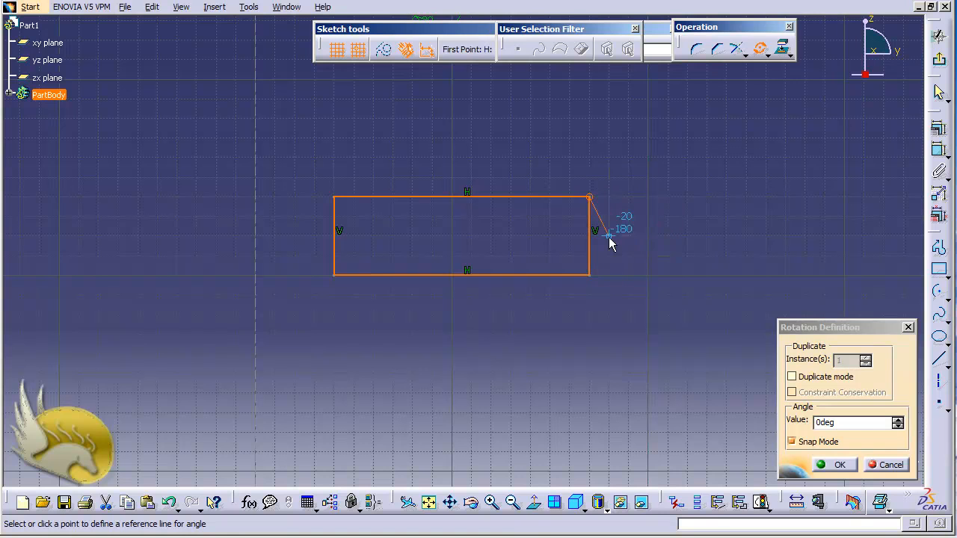
left_click(682, 238)
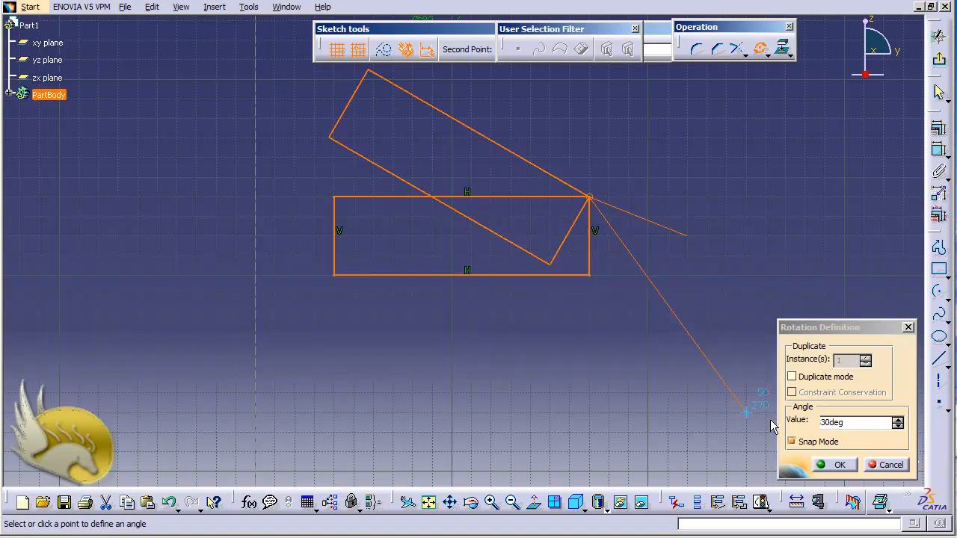
left_click(797, 428)
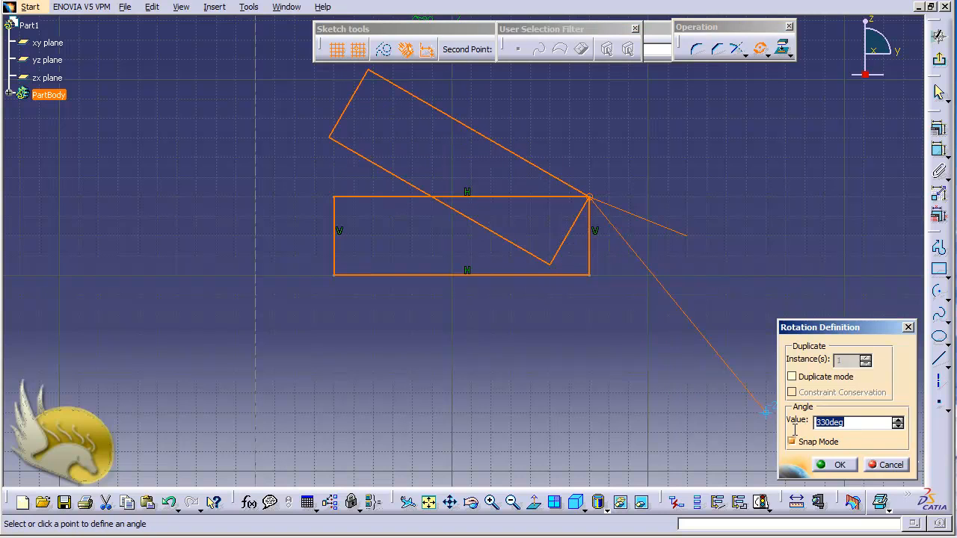
type("30")
key("Return")
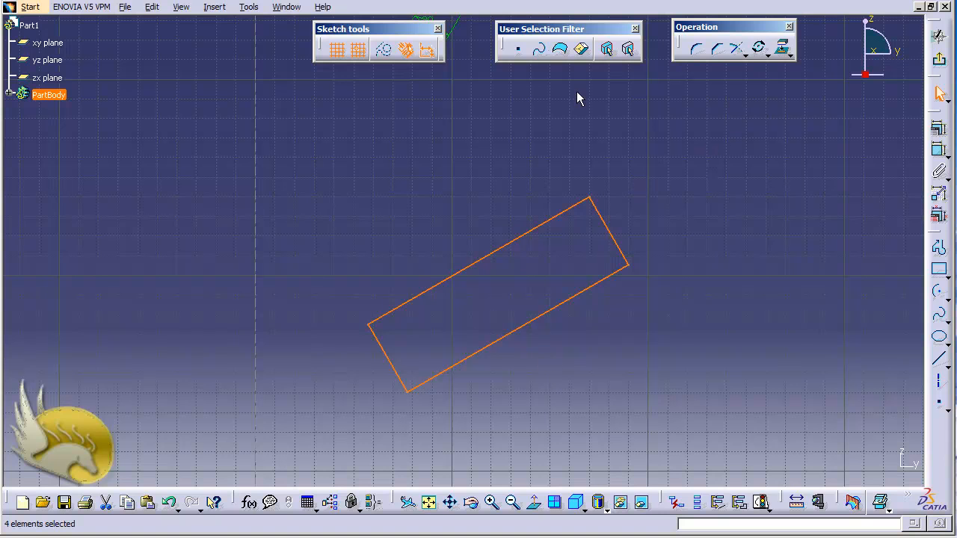
Rotate the tilted rectangle about a point near its centre in duplicate mode, using 3 instances at 60 degrees
left_click(758, 50)
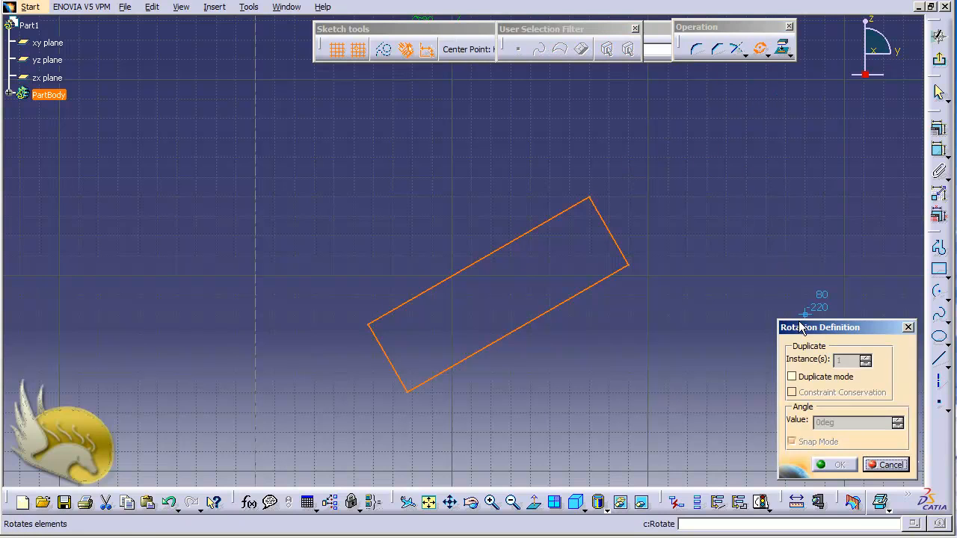
left_click(792, 376)
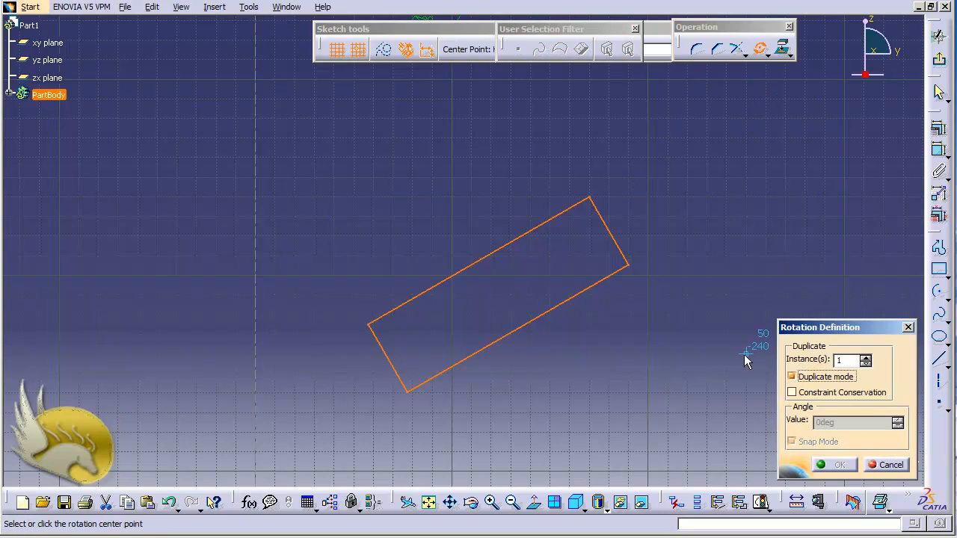
left_click_drag(849, 361, 828, 362)
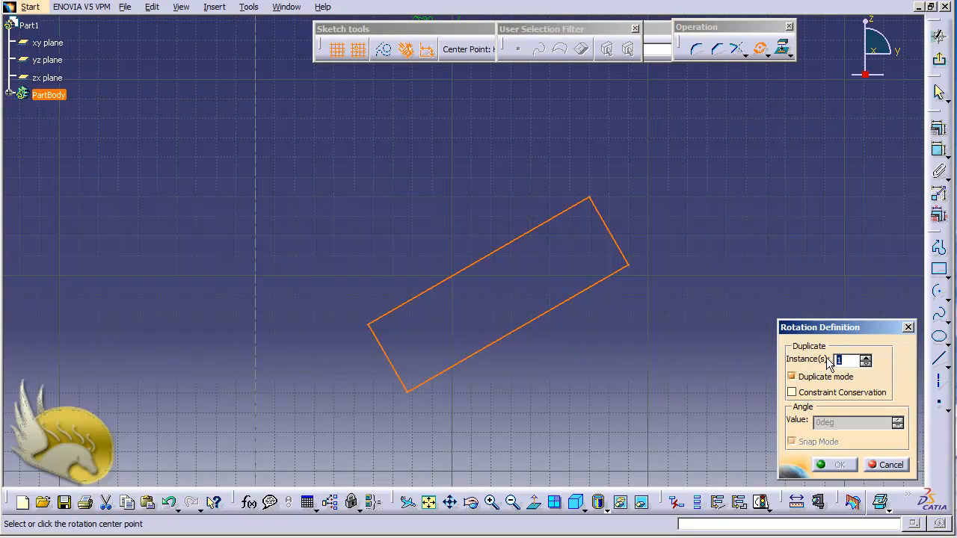
type("3")
left_click(490, 295)
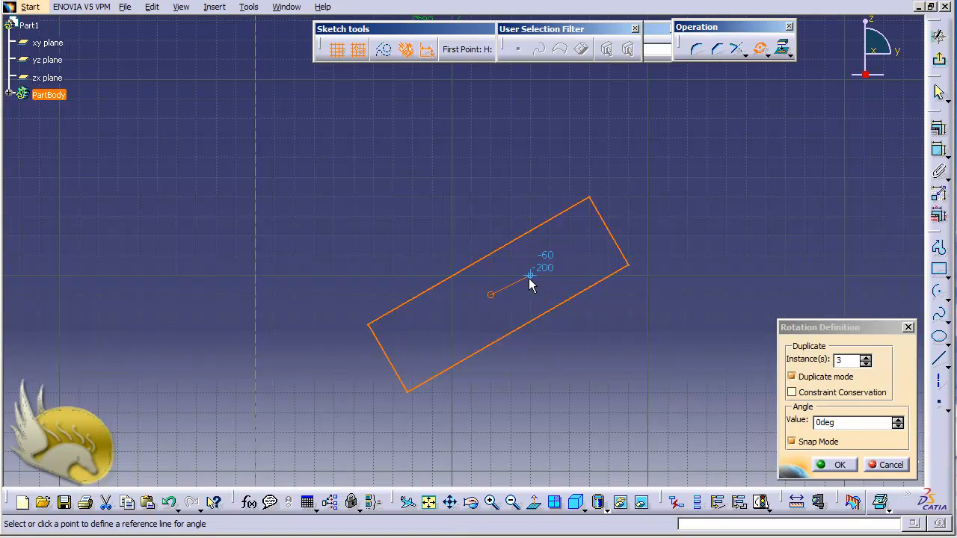
left_click(529, 278)
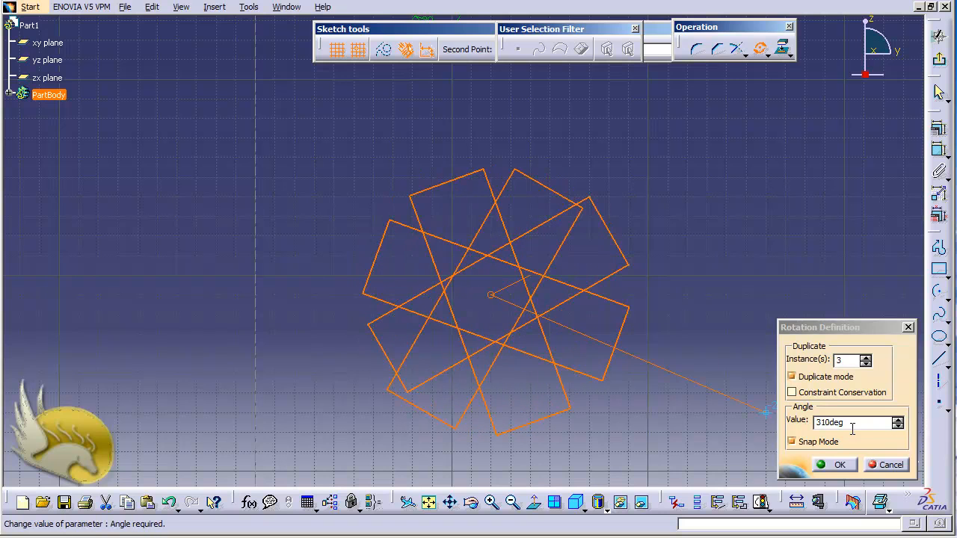
left_click_drag(853, 423, 788, 426)
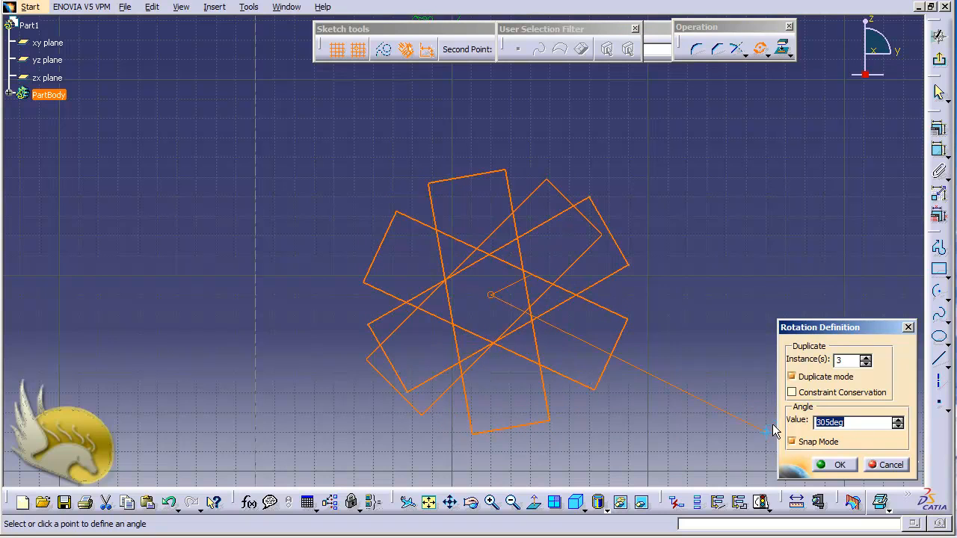
type("60")
key("Return")
key("Return")
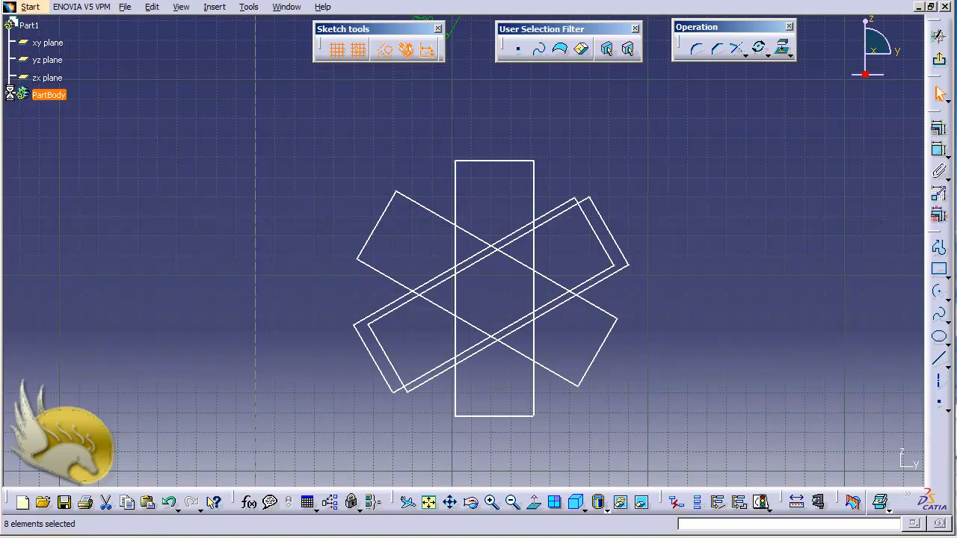
left_click(9, 94)
left_click(22, 112)
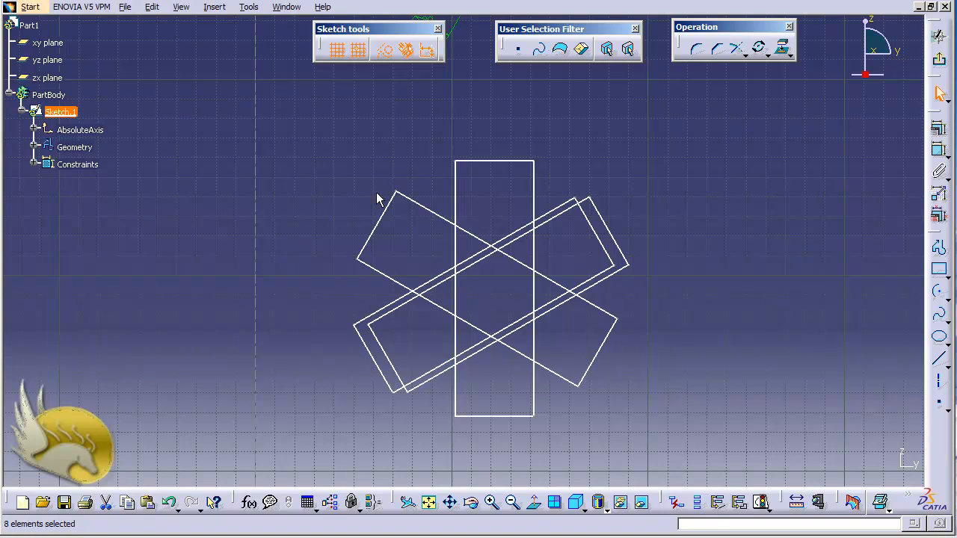
left_click(23, 111)
left_click(8, 95)
left_click(335, 222)
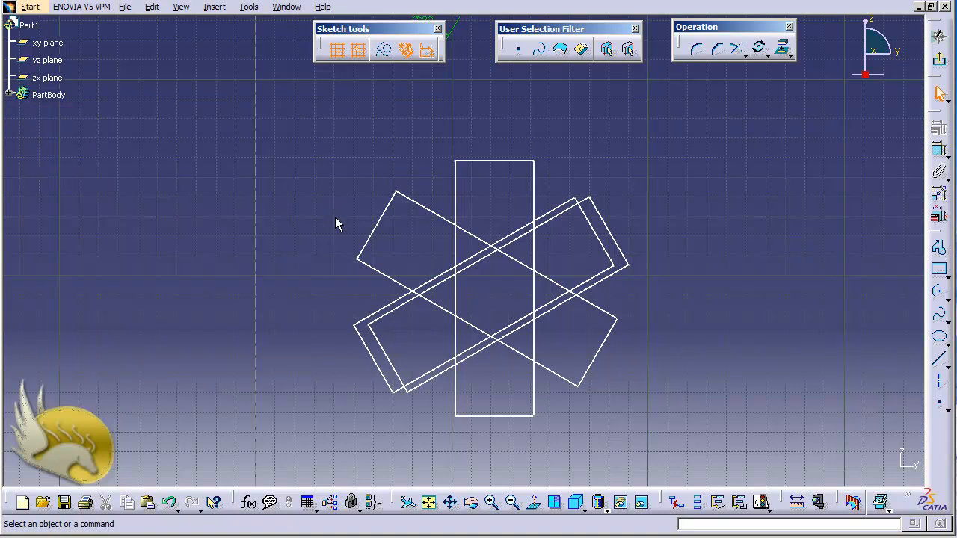
Undo the three-instance duplicate rotation of the tilted rectangle
key("ctrl+z")
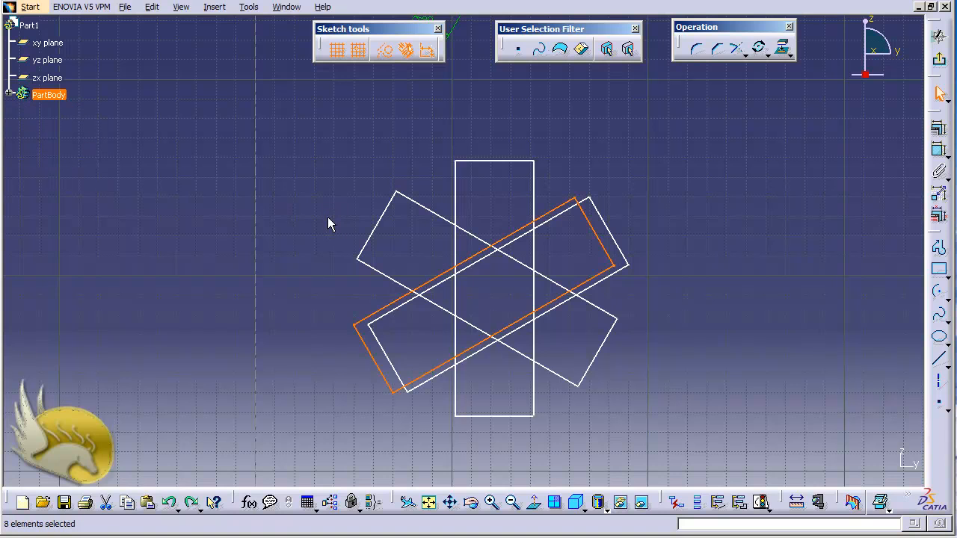
key("ctrl+z")
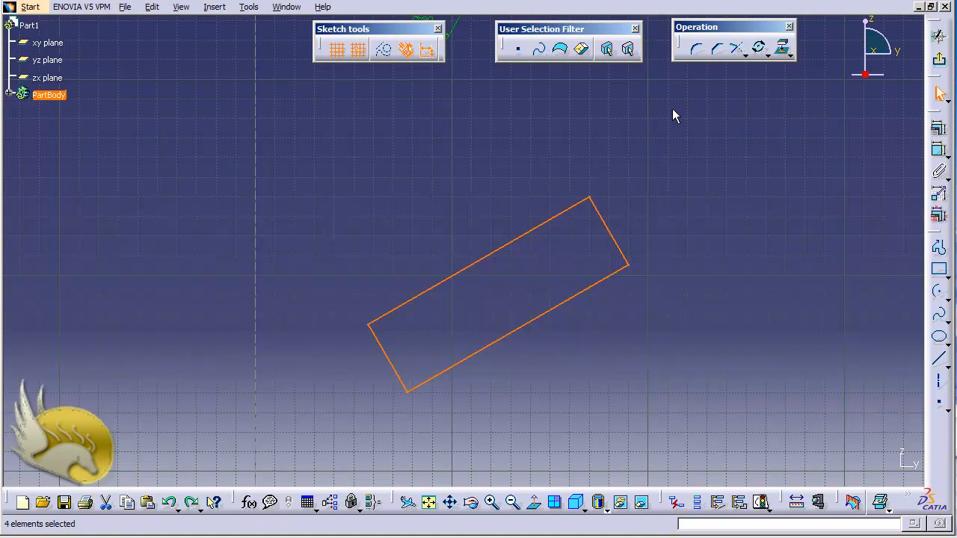
Duplicate the tilted rectangle by rotating it about the grid point (-80, -210) near its centre, using 2 instances at 60 degrees
left_click(759, 47)
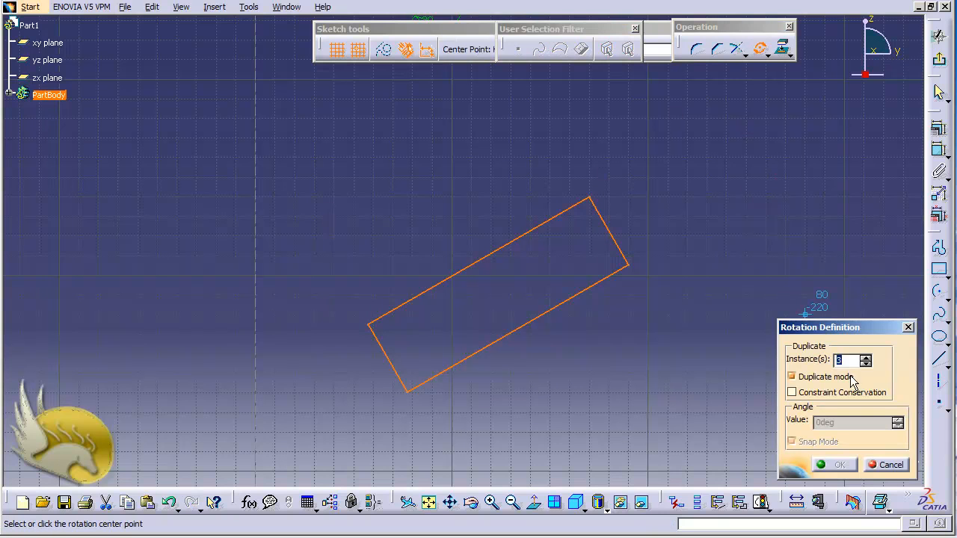
left_click(491, 295)
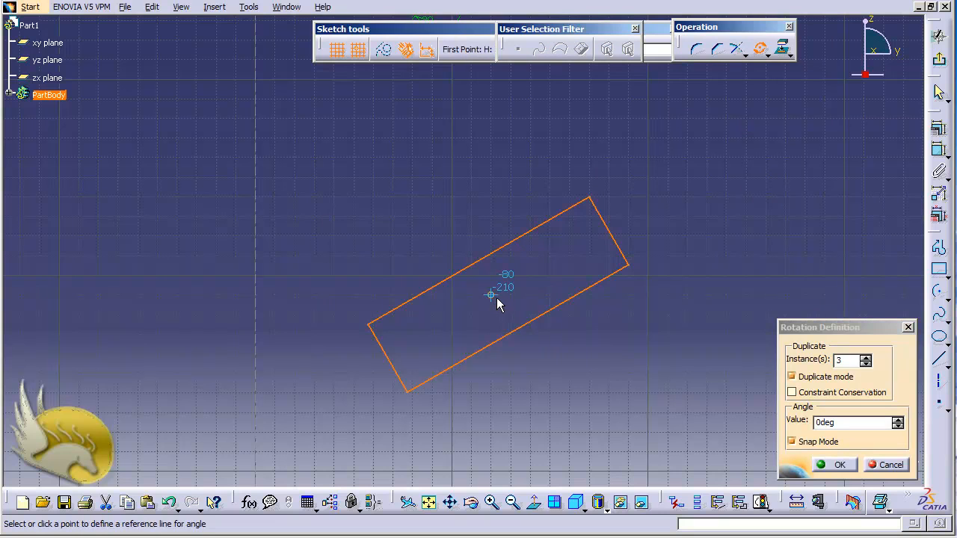
left_click(529, 280)
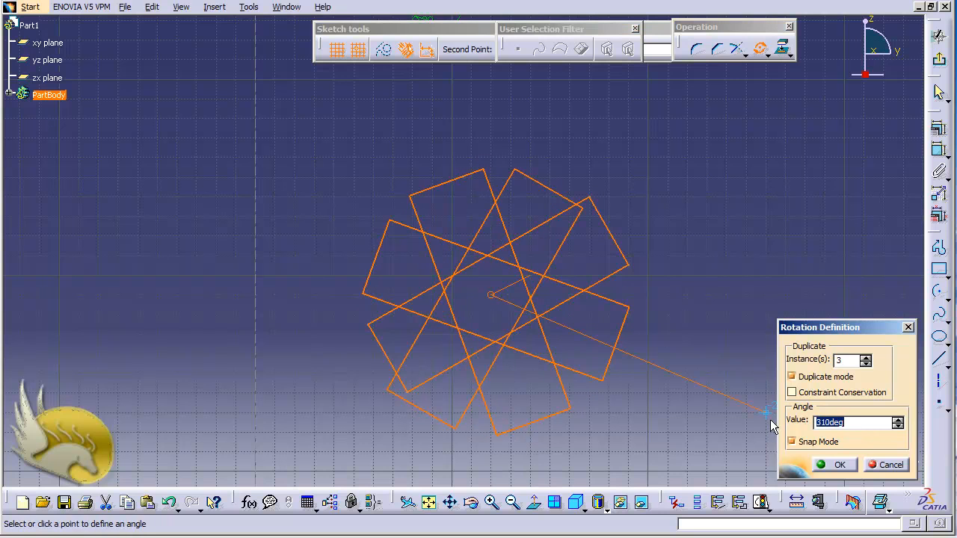
type("60")
double_click(845, 357)
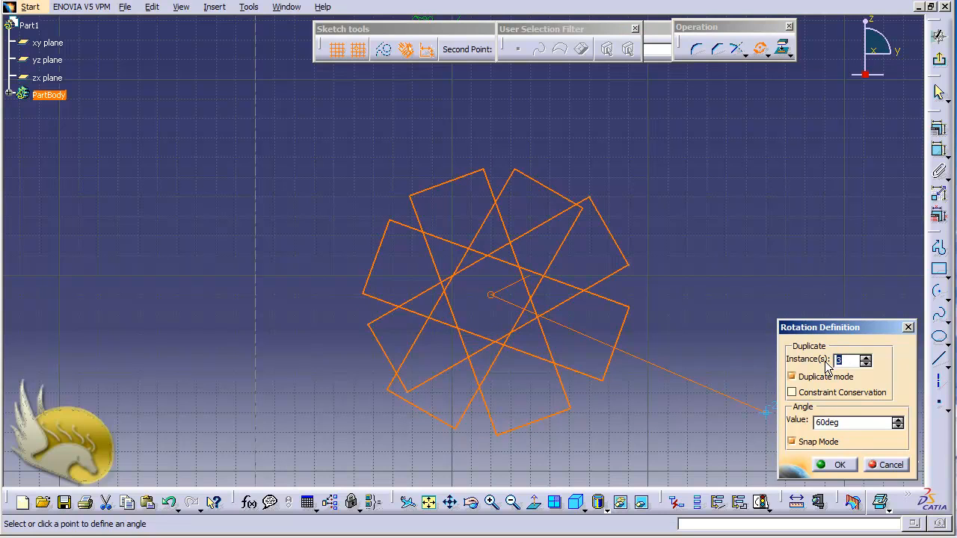
type("2")
key("Return")
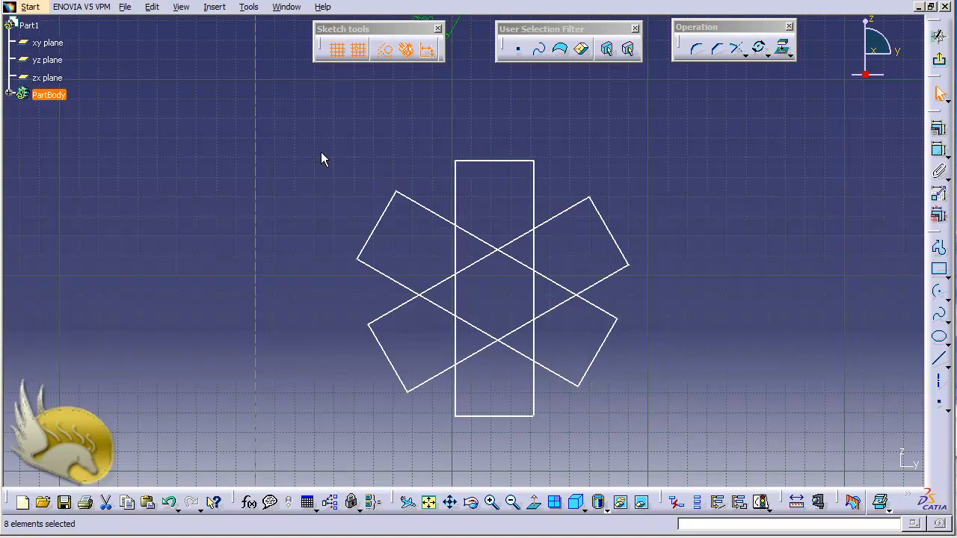
Scale a duplicate of the three crossed rectangles by 2.5 about a point near their common centre, keeping the originals
mouse_move(312, 131)
left_mouse_down()
mouse_move(547, 284)
mouse_move(649, 423)
left_mouse_up()
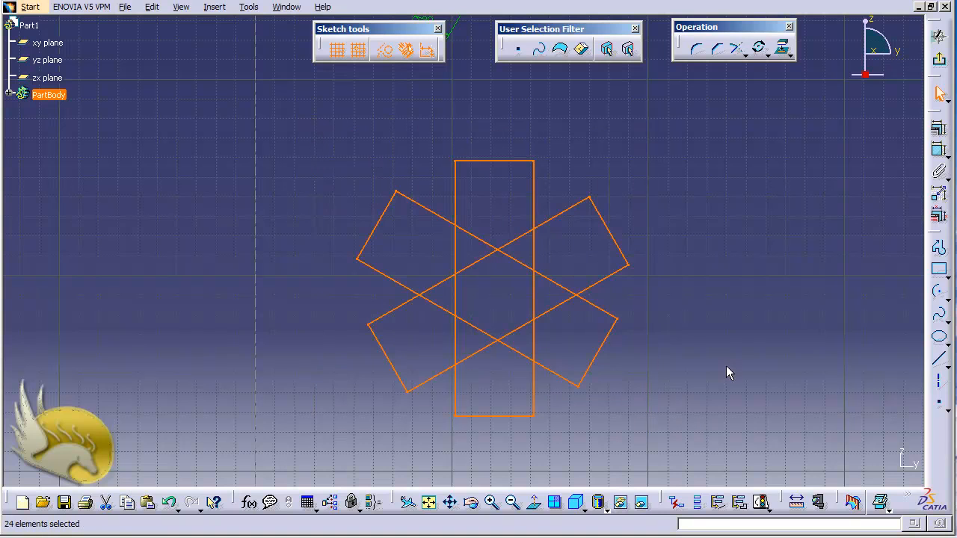
left_click(767, 56)
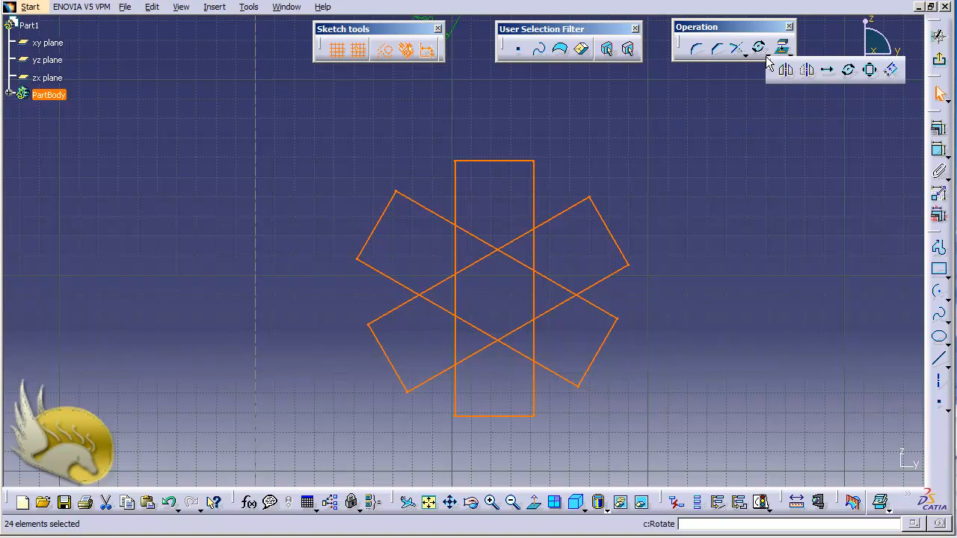
left_click(869, 72)
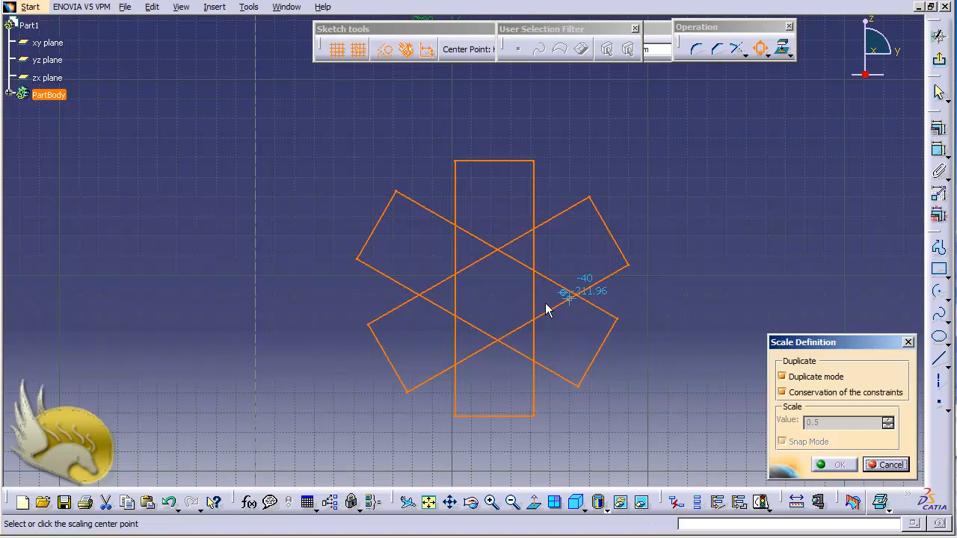
left_click(497, 298)
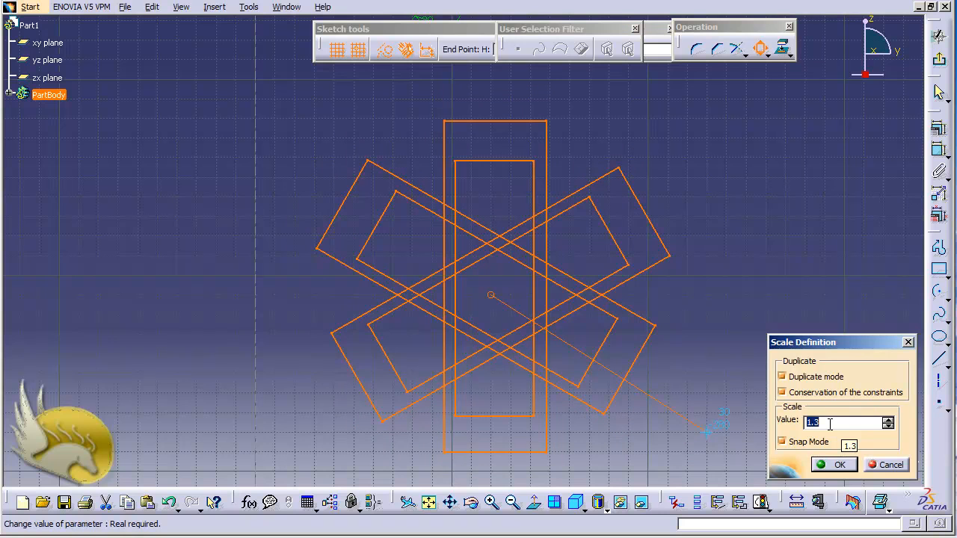
type("2.5")
key("Return")
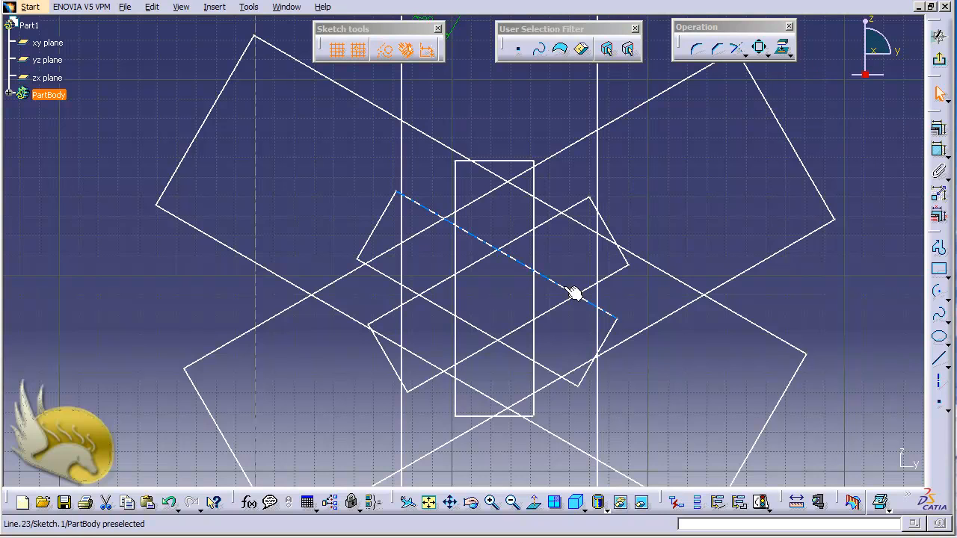
key("ctrl+a")
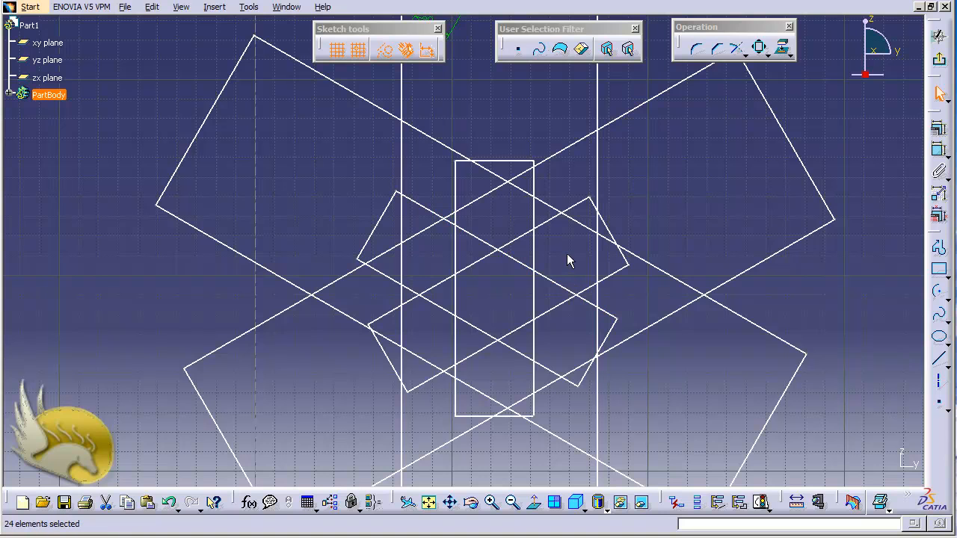